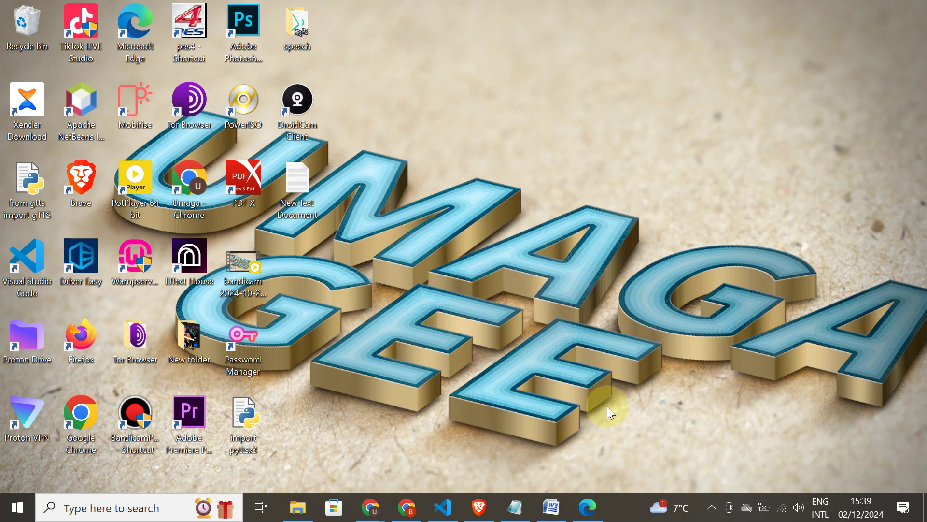
- Search Bing for gmail from the Edge address bar to reach Google's sign-in page
{"action": "left_click", "coordinate": [584, 515]}
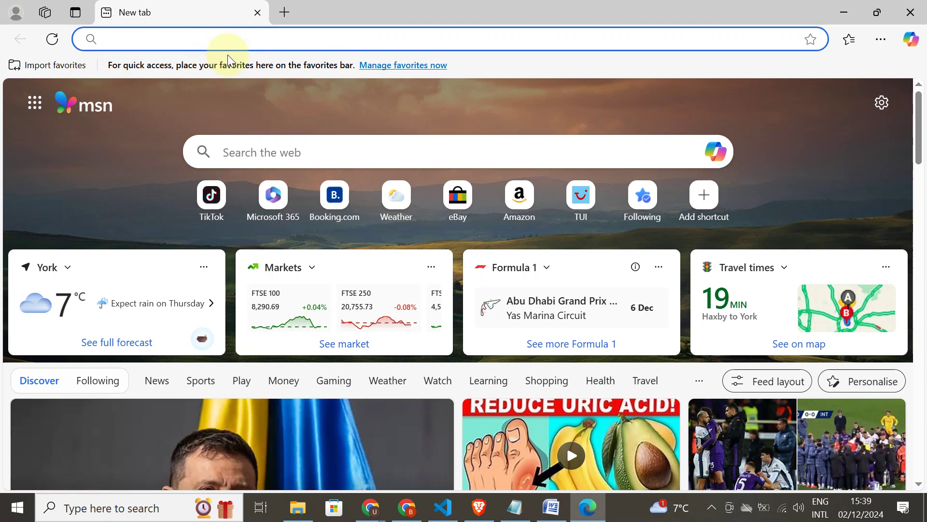
{"action": "type", "text": "g"}
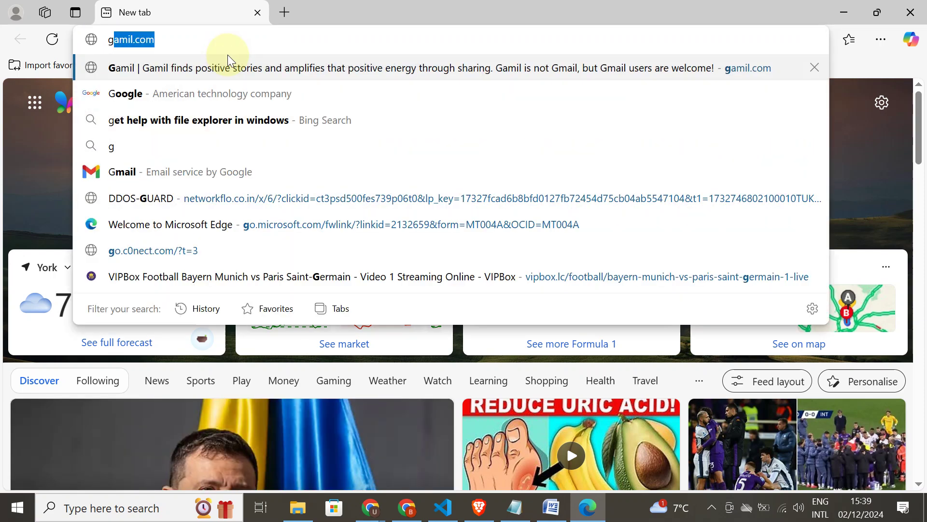
{"action": "type", "text": "mai"}
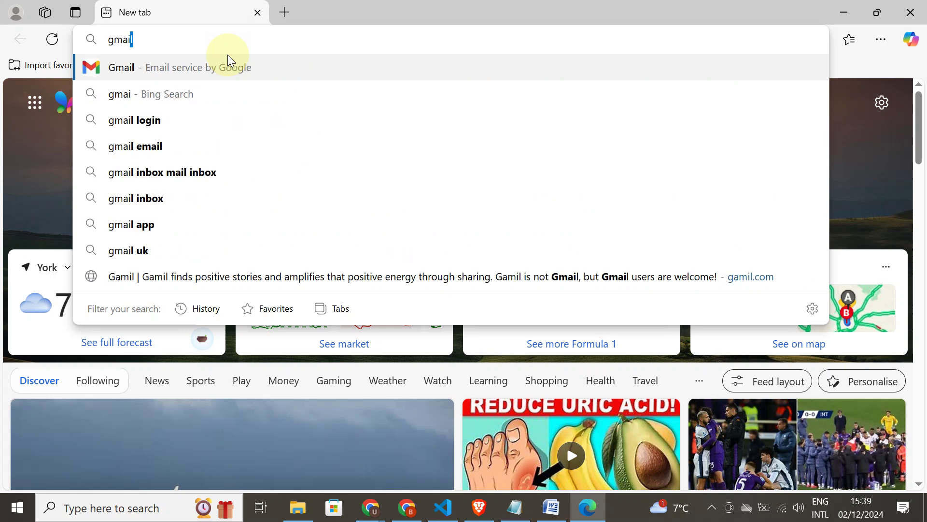
{"action": "key", "text": "Return"}
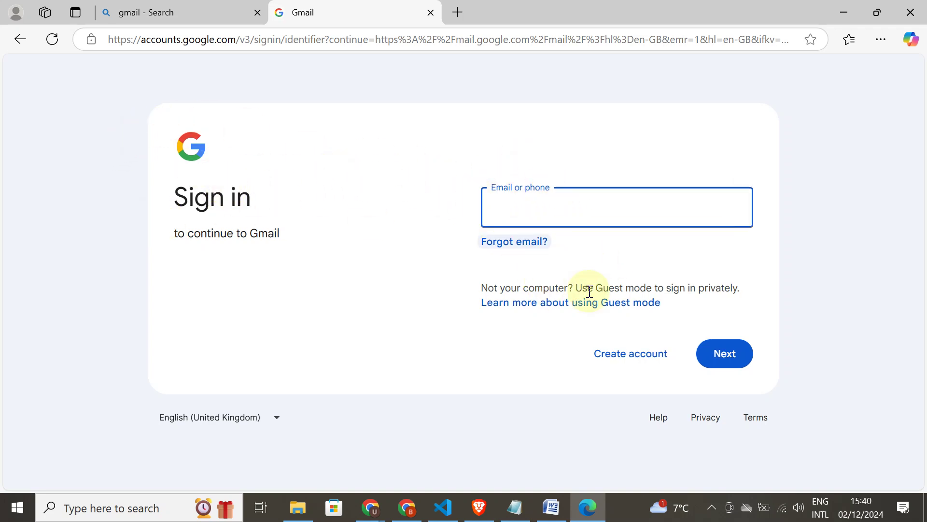
- Choose Create account on the Google sign-in page
{"action": "left_click", "coordinate": [643, 361]}
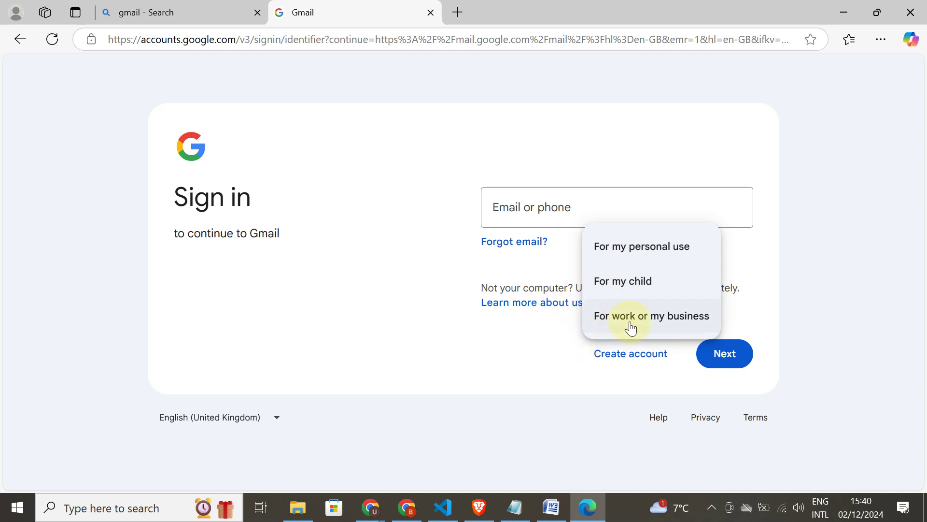
- Pick For my personal use, enter the first name and surname, and continue
{"action": "left_click", "coordinate": [620, 262]}
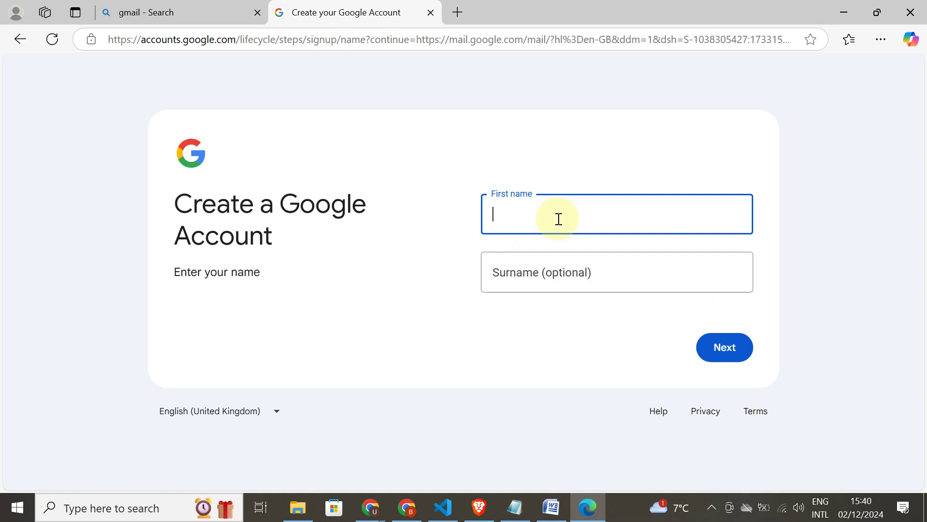
{"action": "type", "text": "Umaga"}
{"action": "left_click", "coordinate": [560, 272]}
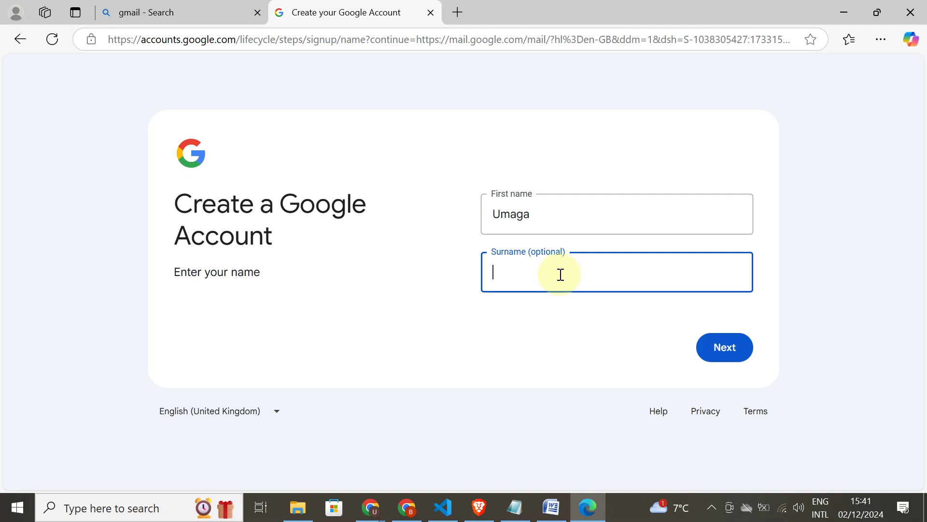
{"action": "type", "text": "Om1"}
{"action": "key", "text": "BackSpace"}
{"action": "key", "text": "BackSpace"}
{"action": "type", "text": "ne"}
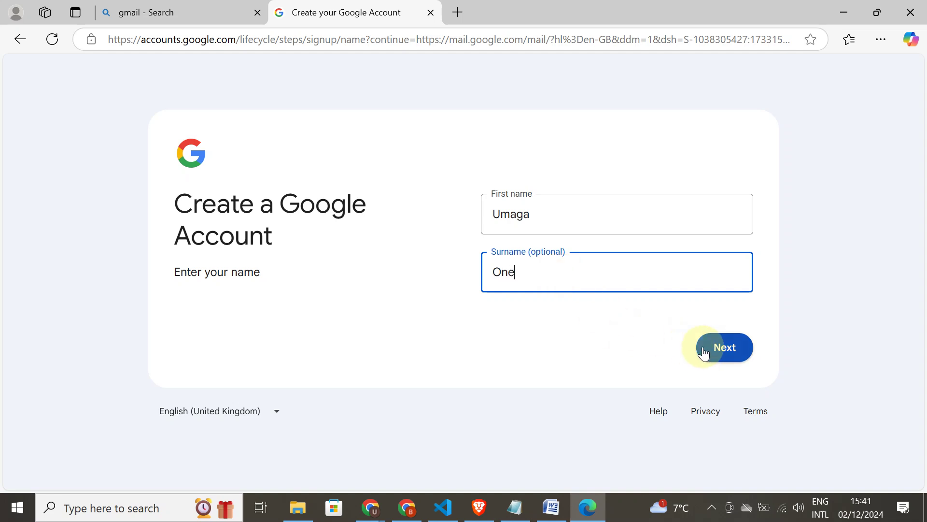
{"action": "left_click", "coordinate": [704, 352]}
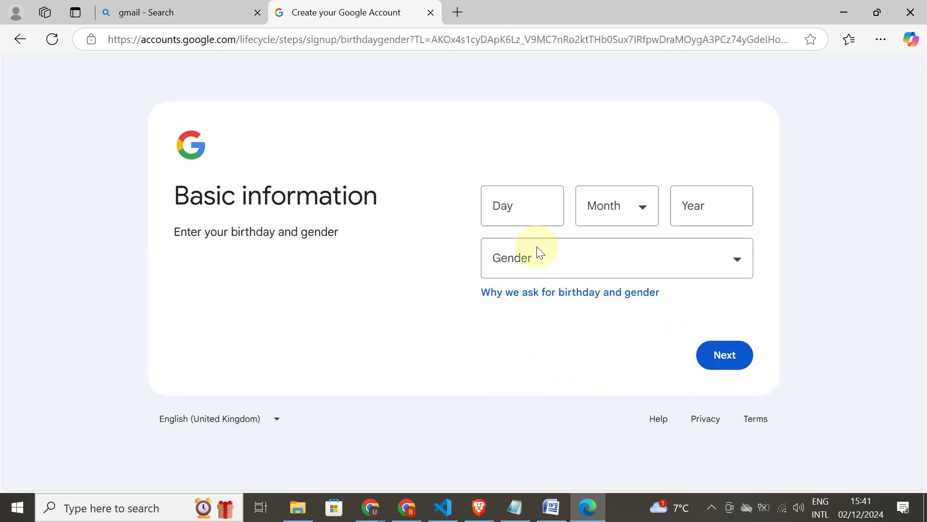
- Enter the birthday as 31 December 2000
{"action": "left_click", "coordinate": [542, 218]}
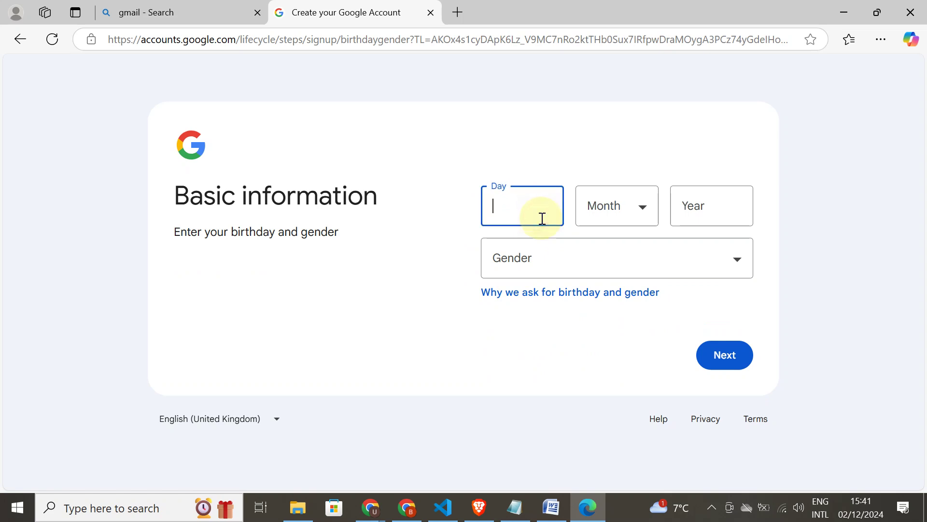
{"action": "type", "text": "30"}
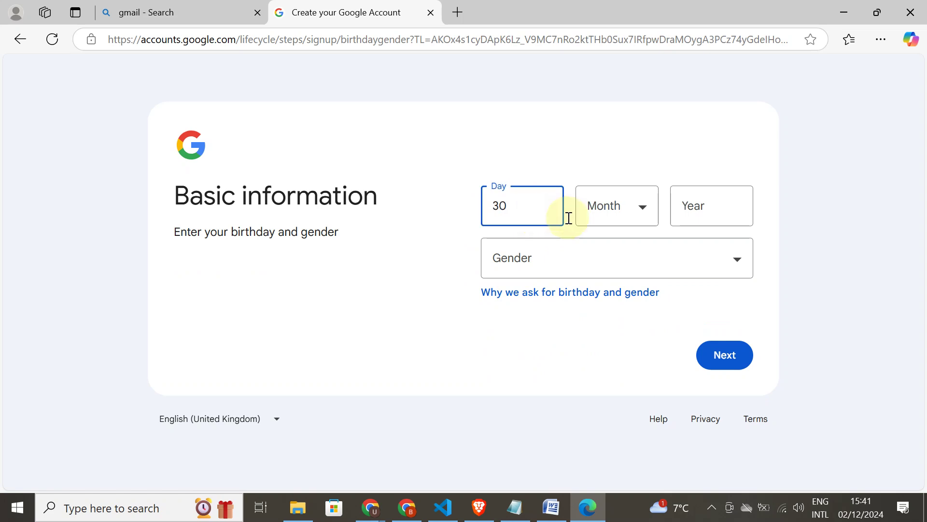
{"action": "left_click", "coordinate": [601, 216]}
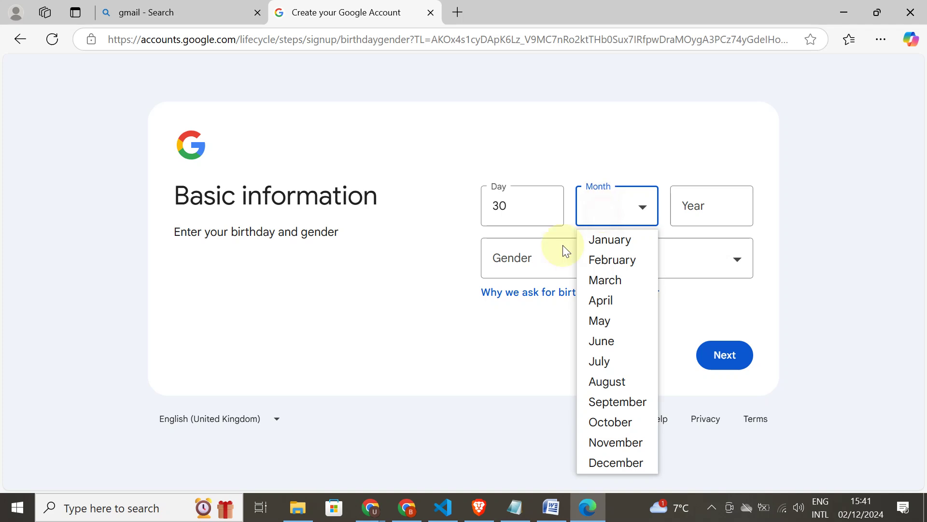
{"action": "left_click", "coordinate": [613, 459]}
{"action": "left_click", "coordinate": [513, 203]}
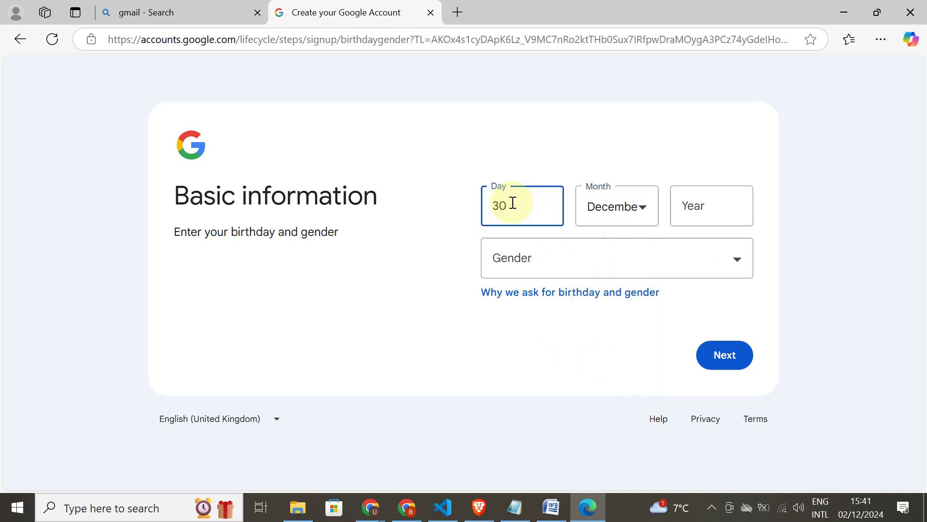
{"action": "key", "text": "BackSpace"}
{"action": "type", "text": "1"}
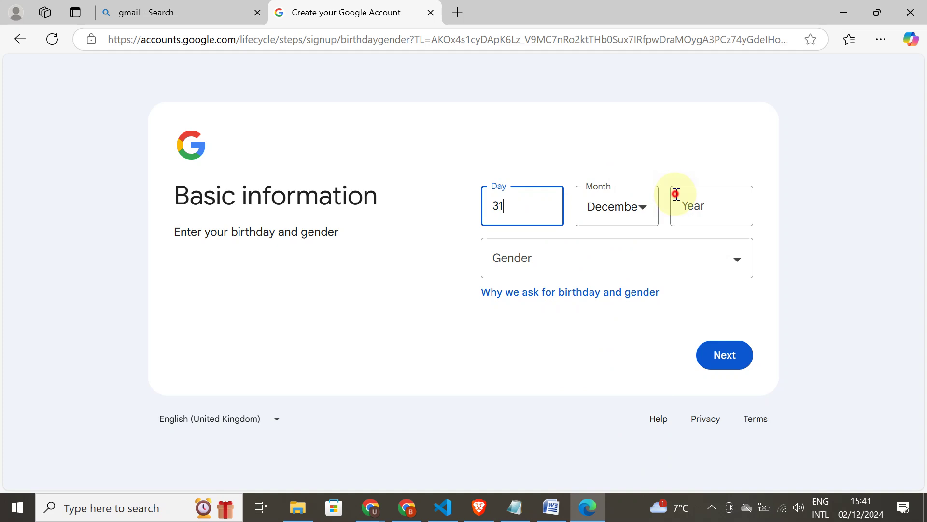
{"action": "left_click", "coordinate": [676, 194]}
{"action": "type", "text": "2000"}
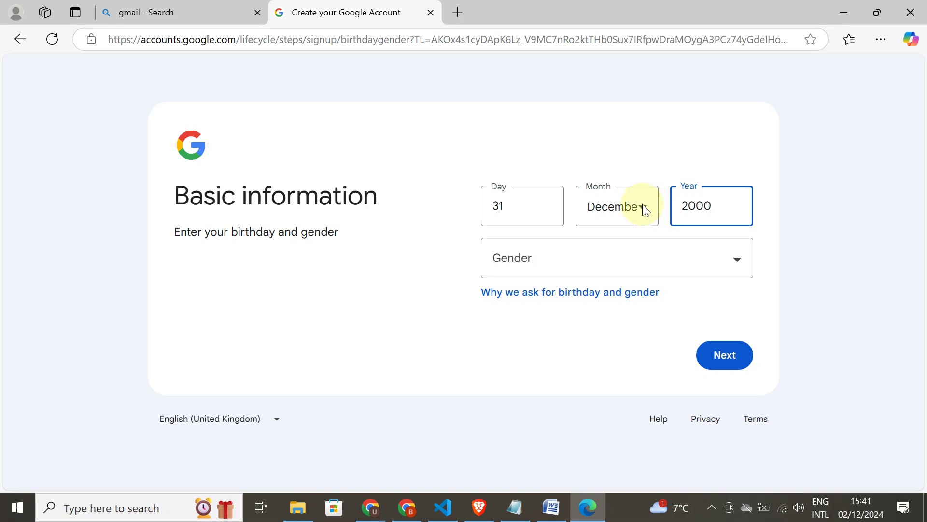
- Set the gender to Male and submit the Basic information page
{"action": "left_click", "coordinate": [637, 260]}
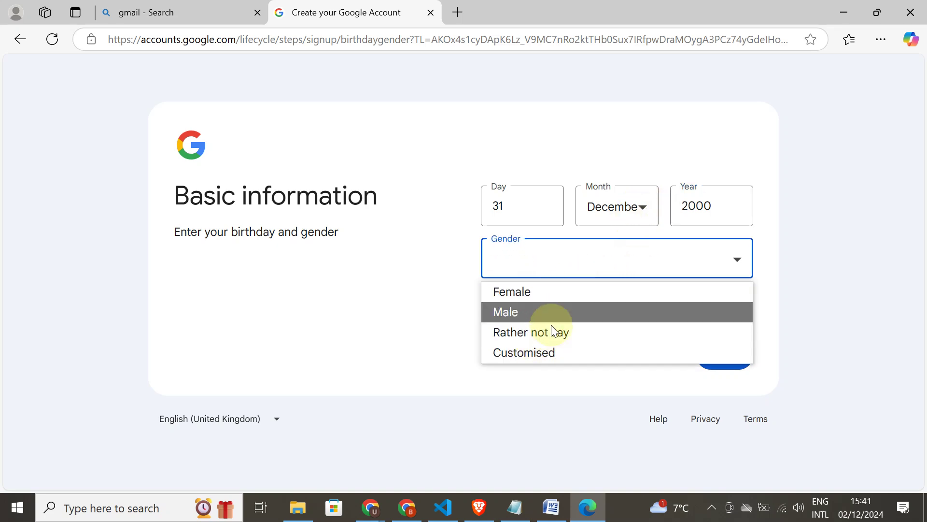
{"action": "left_click", "coordinate": [531, 312]}
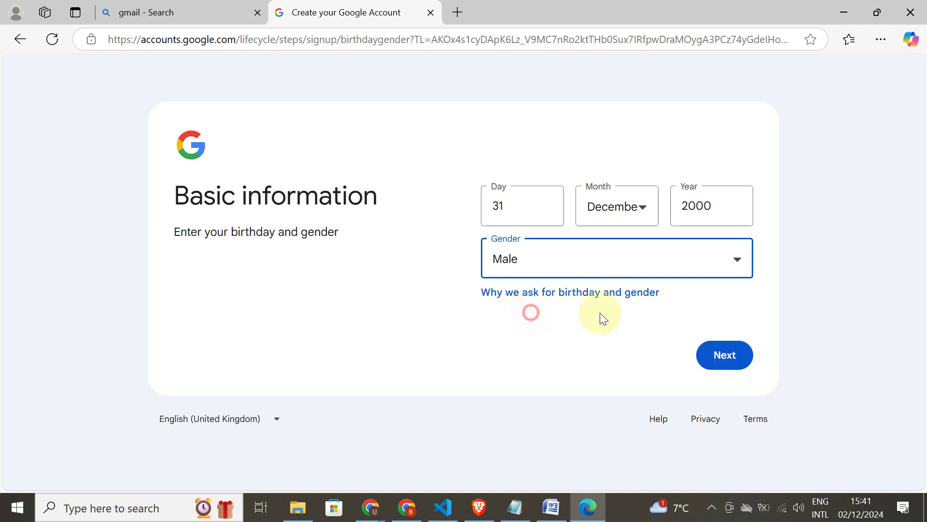
{"action": "left_click", "coordinate": [647, 258]}
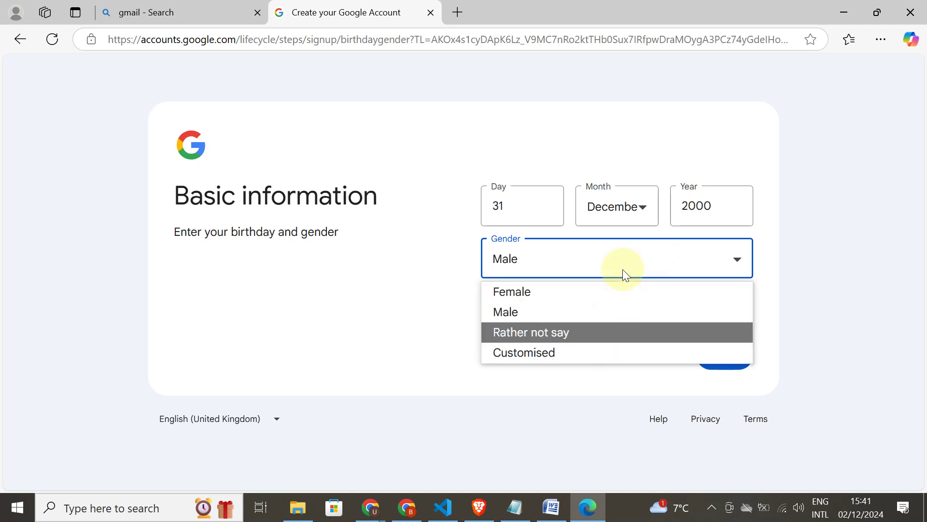
{"action": "left_click", "coordinate": [730, 353]}
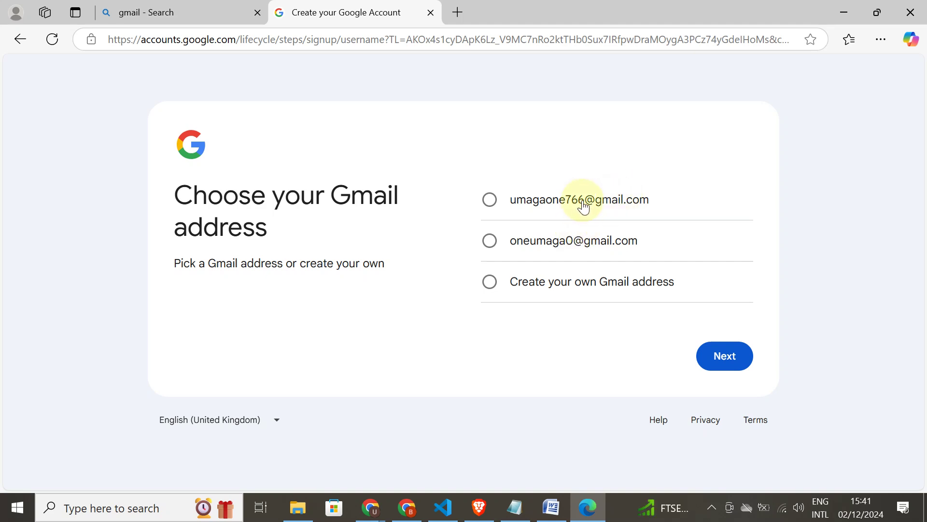
- Select the first suggested Gmail address instead of a custom one and continue
{"action": "left_click", "coordinate": [601, 287]}
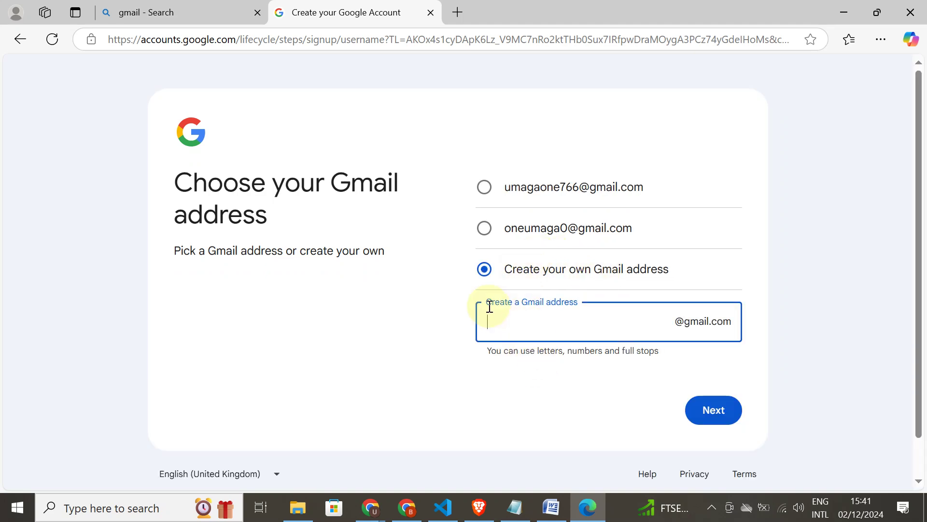
{"action": "left_click", "coordinate": [541, 193]}
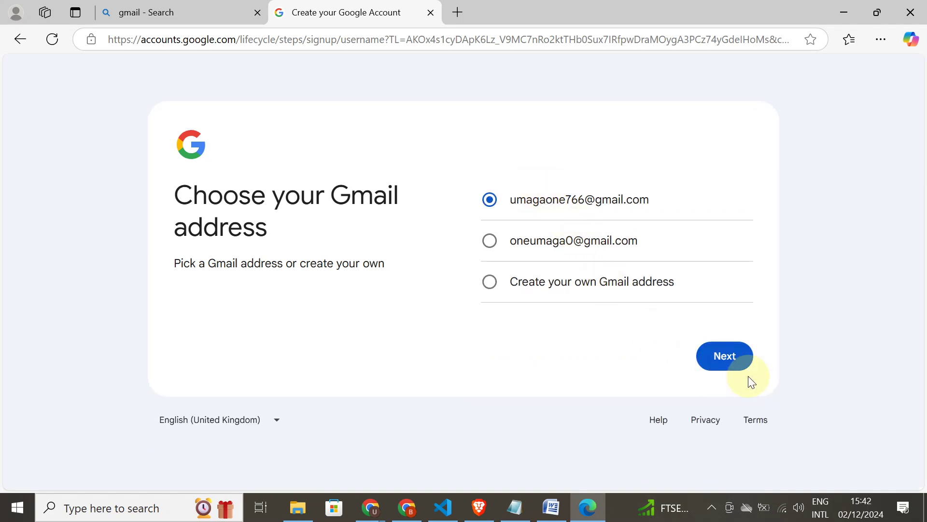
{"action": "left_click", "coordinate": [732, 357]}
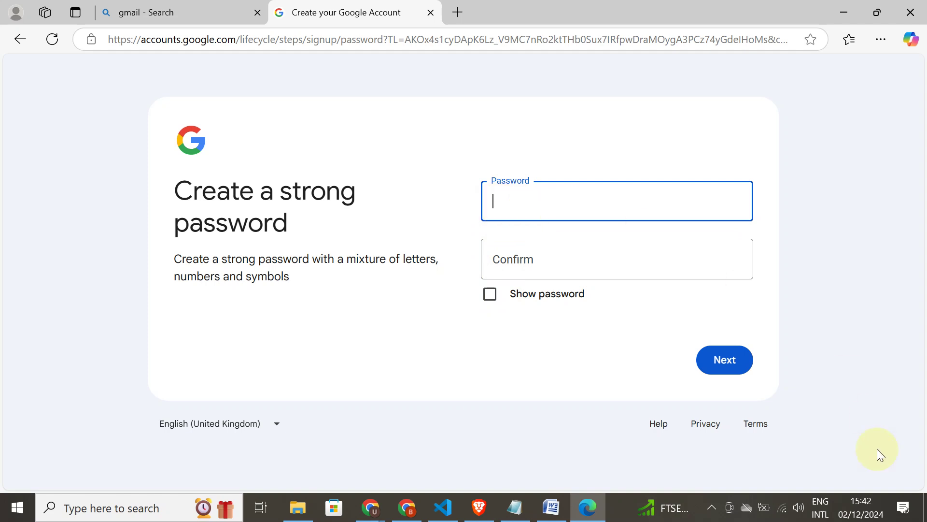
- Switch the keyboard to ENG UK, then enter and confirm the account password
{"action": "left_click", "coordinate": [815, 508]}
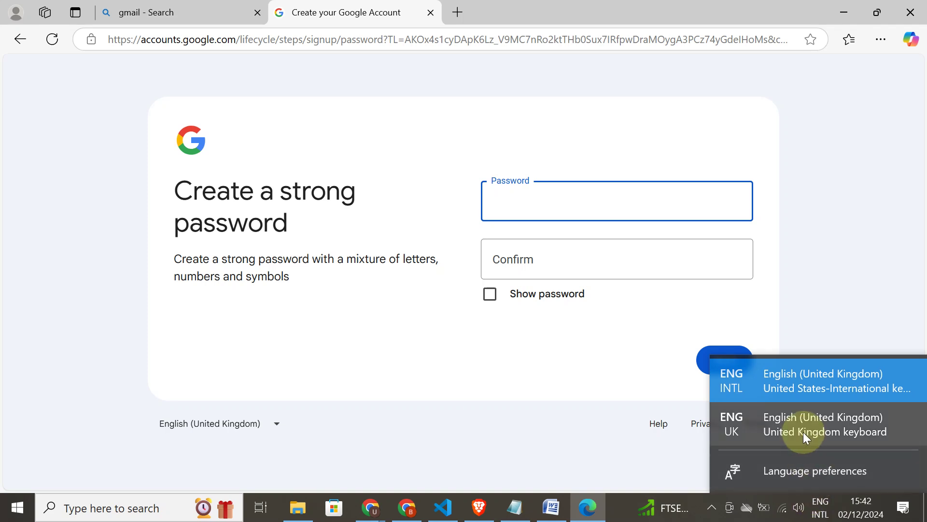
{"action": "left_click", "coordinate": [804, 432]}
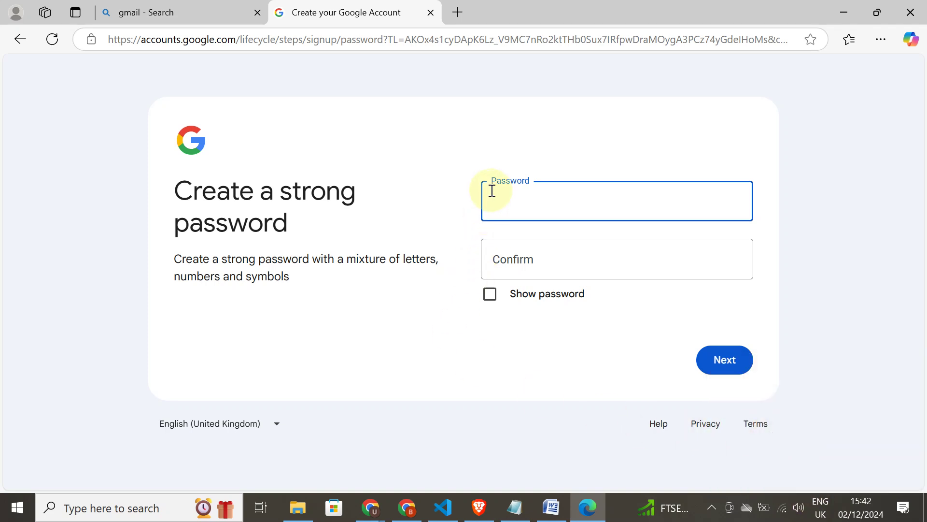
{"action": "type", "text": "•••••••••••"}
{"action": "left_click", "coordinate": [515, 259]}
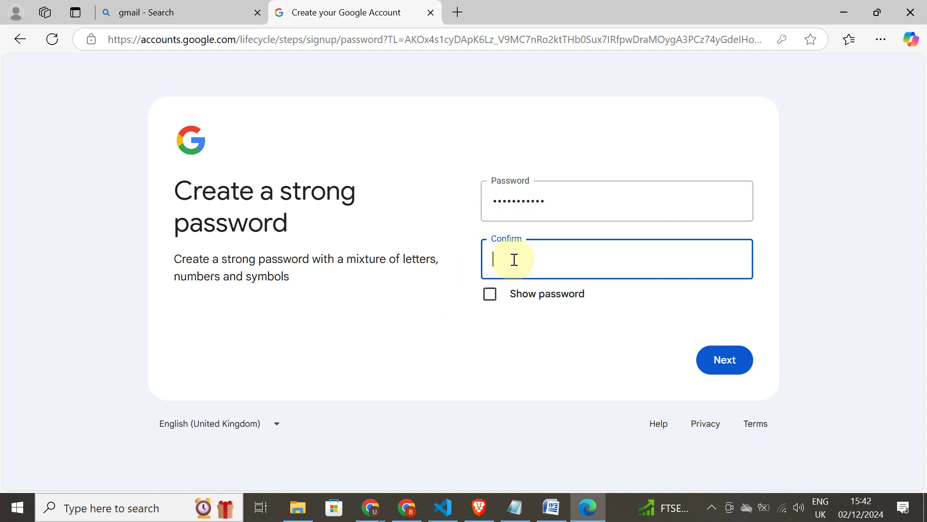
{"action": "type", "text": "•••••••••••"}
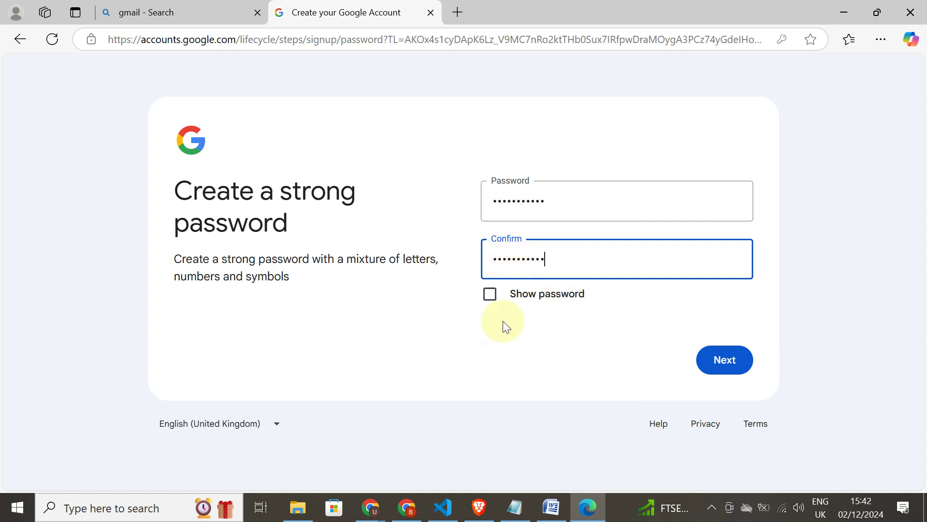
{"action": "left_click", "coordinate": [742, 362]}
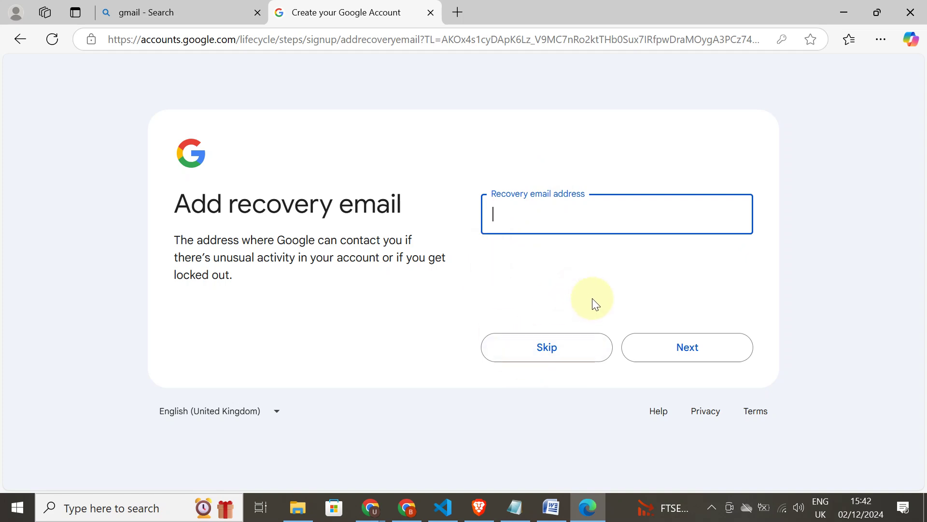
- Skip the recovery email, accept the account review, and choose 'Choose in 1 step' settings
{"action": "left_click", "coordinate": [608, 347]}
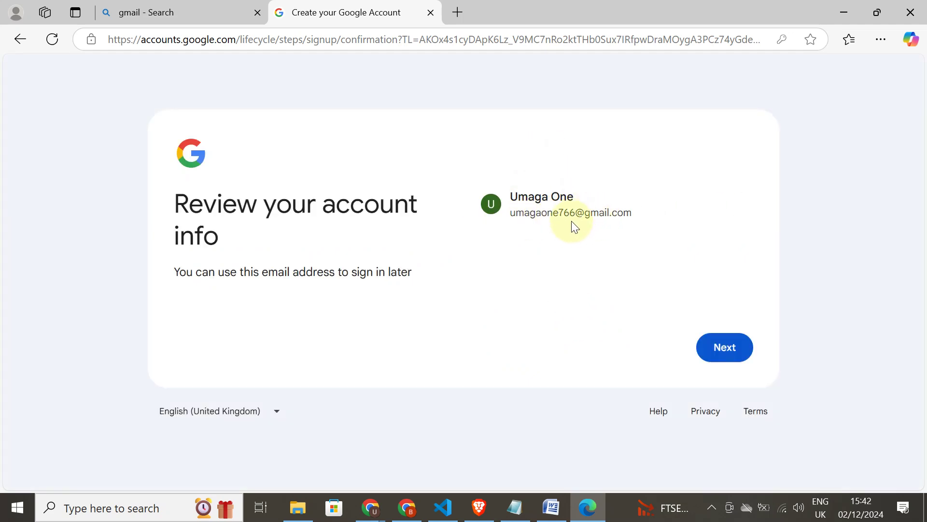
{"action": "left_click", "coordinate": [714, 347]}
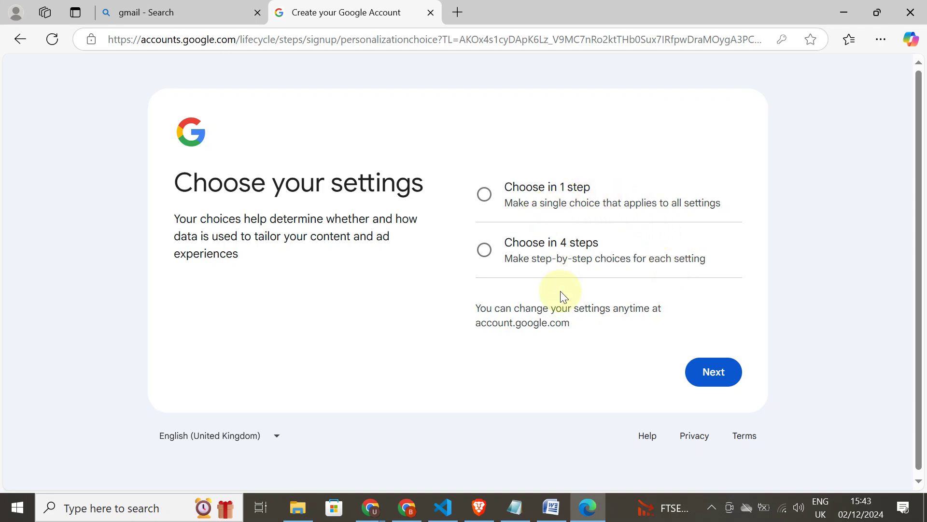
{"action": "left_click", "coordinate": [534, 196]}
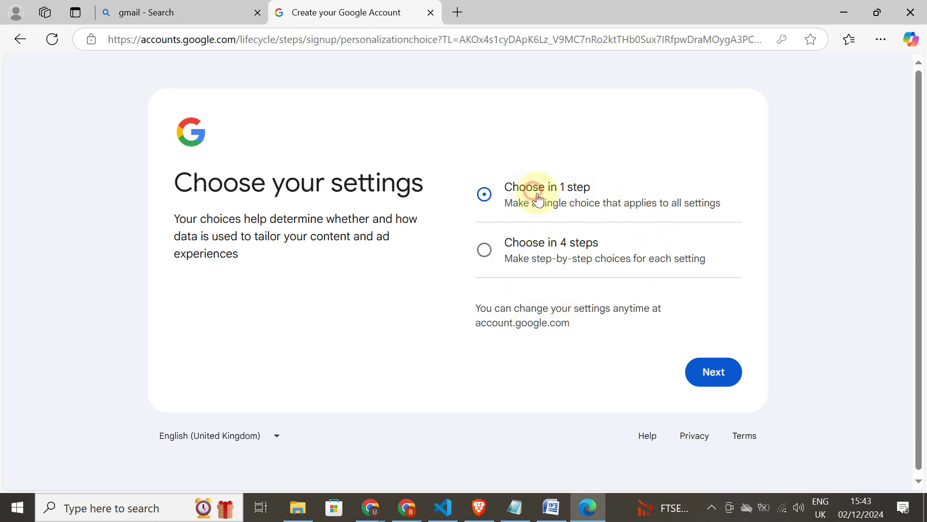
{"action": "left_click", "coordinate": [715, 372]}
- Accept all personalisation settings, confirm them, and agree to Privacy and Terms
{"action": "scroll", "coordinate": [585, 259], "scroll_direction": "down", "scroll_amount": 15}
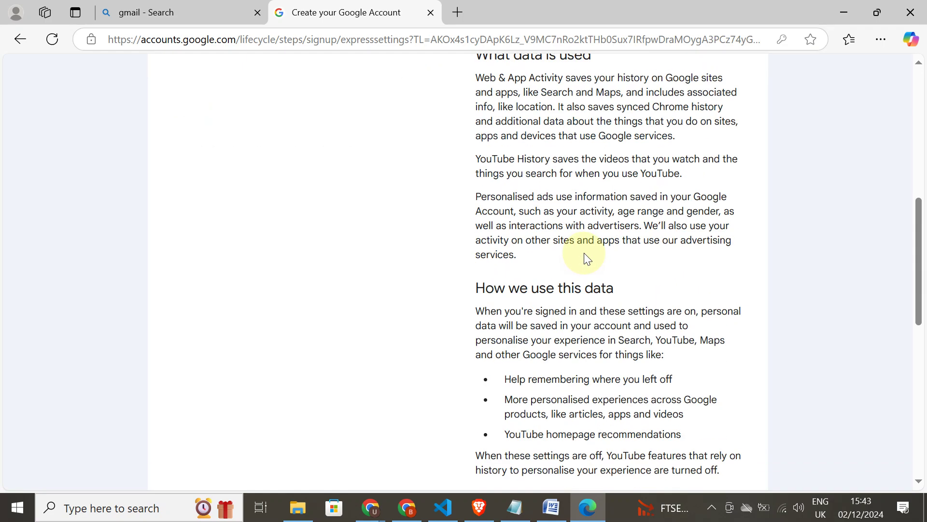
{"action": "left_click", "coordinate": [612, 302]}
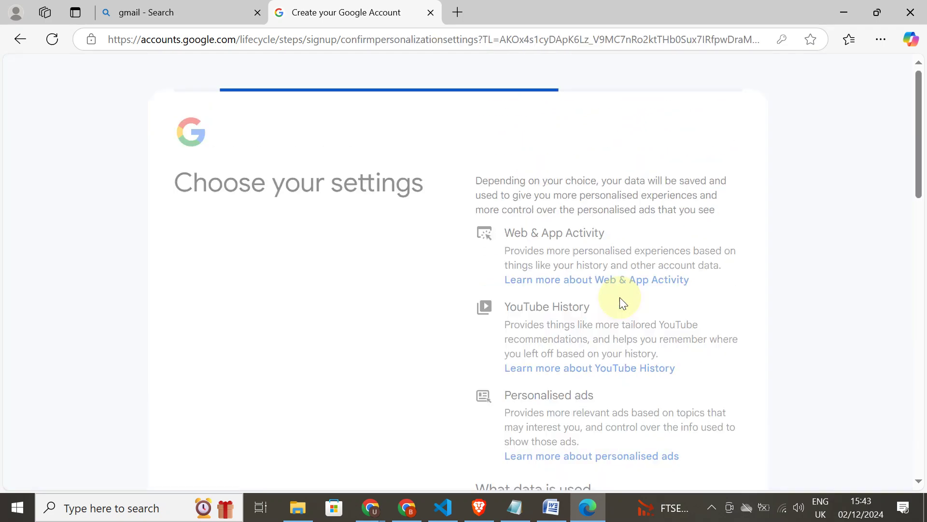
{"action": "scroll", "coordinate": [613, 309], "scroll_direction": "down", "scroll_amount": 10}
{"action": "scroll", "coordinate": [608, 294], "scroll_direction": "down", "scroll_amount": 3}
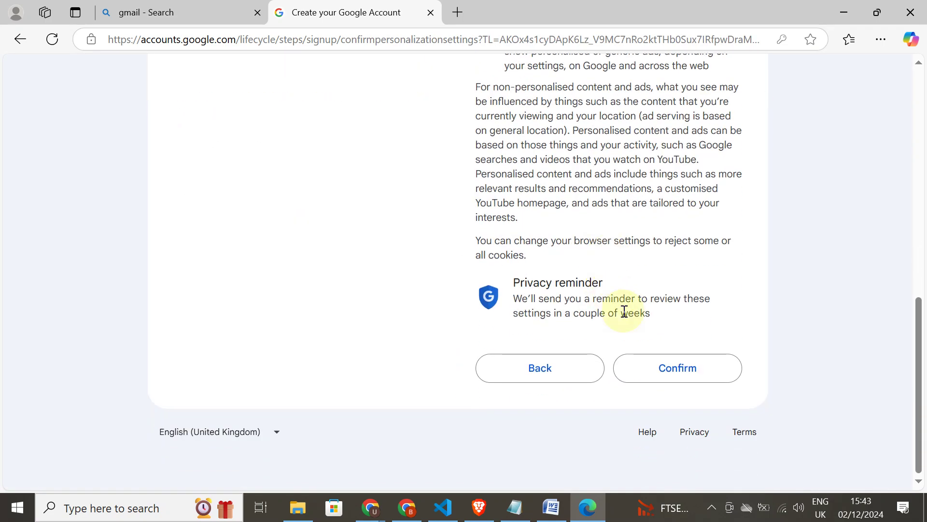
{"action": "left_click", "coordinate": [666, 368]}
{"action": "scroll", "coordinate": [616, 194], "scroll_direction": "down", "scroll_amount": 15}
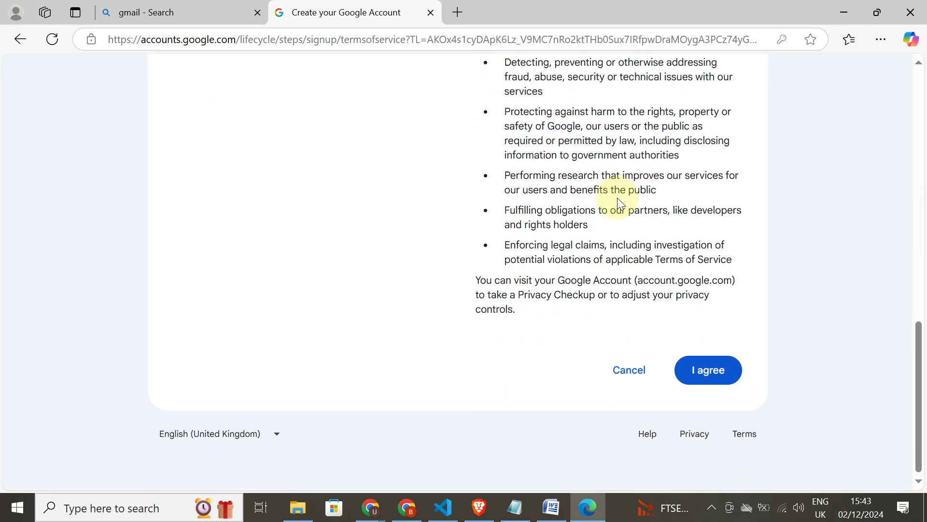
{"action": "left_click", "coordinate": [703, 379]}
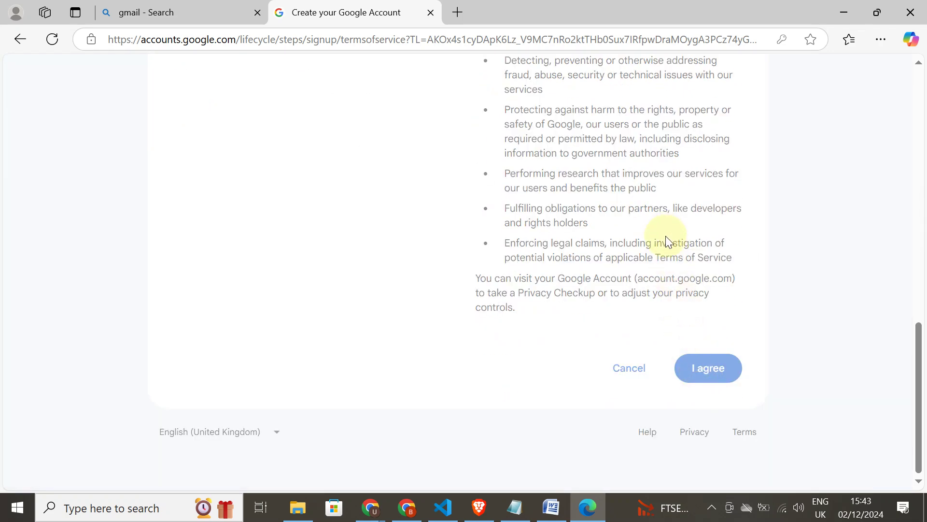